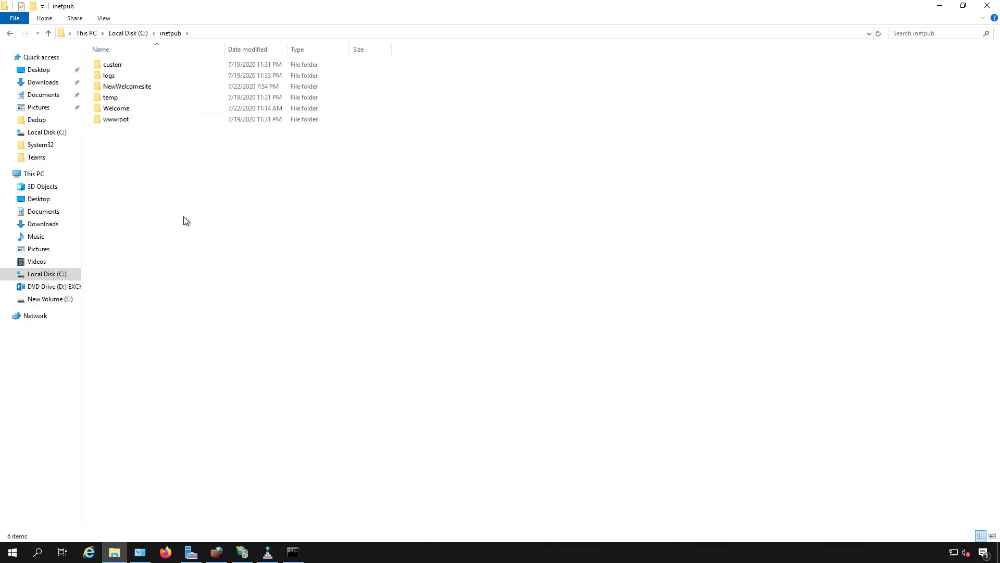
Step: Look inside the Welcome and NewWelcomesite folders under inetpub in File Explorer
click(168, 108)
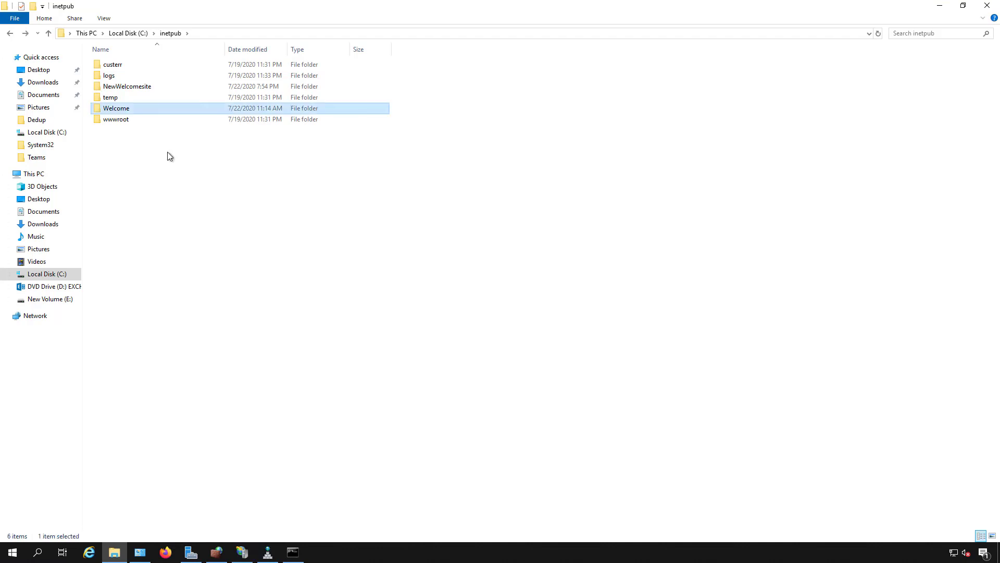
double_click(163, 109)
click(117, 64)
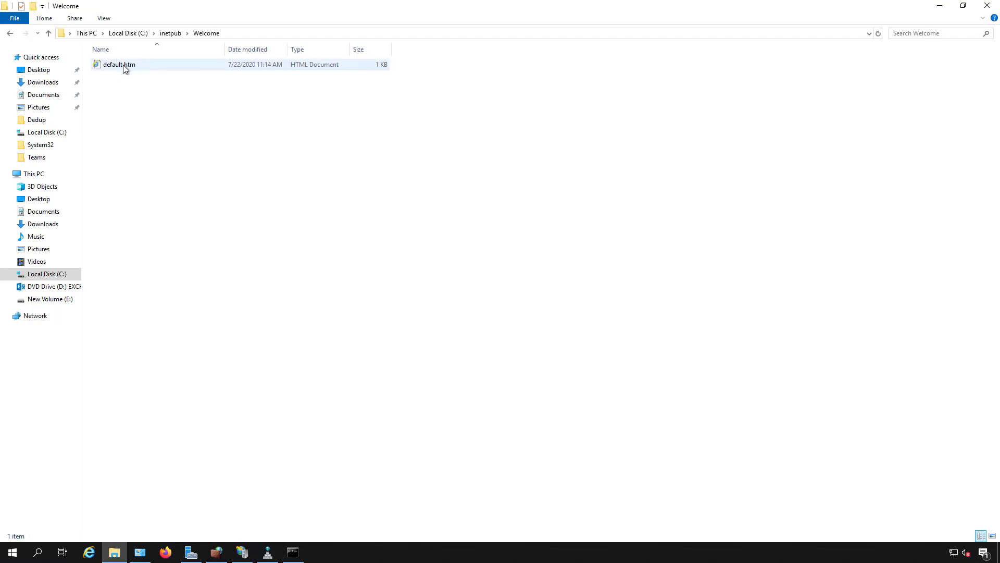
click(259, 168)
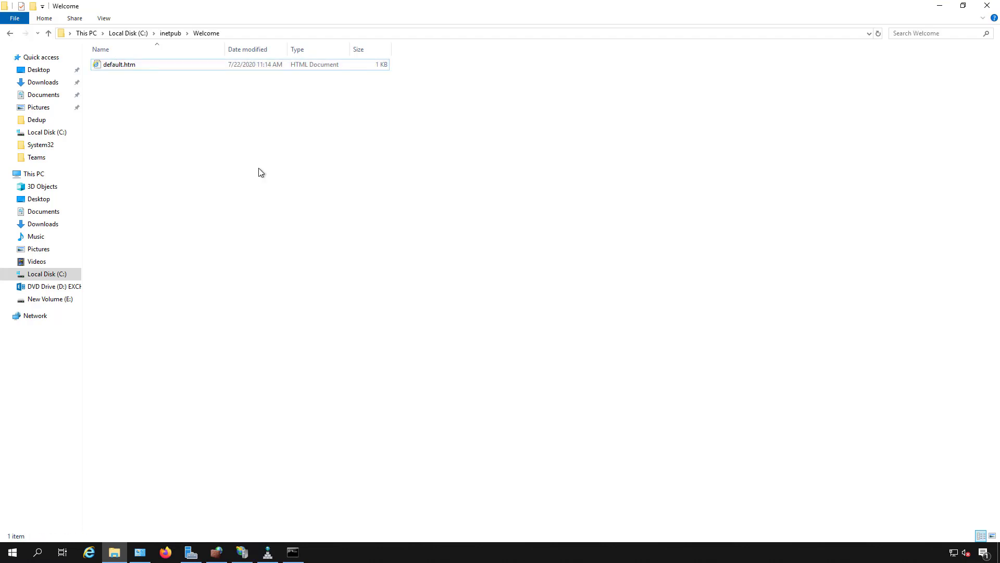
key(F5)
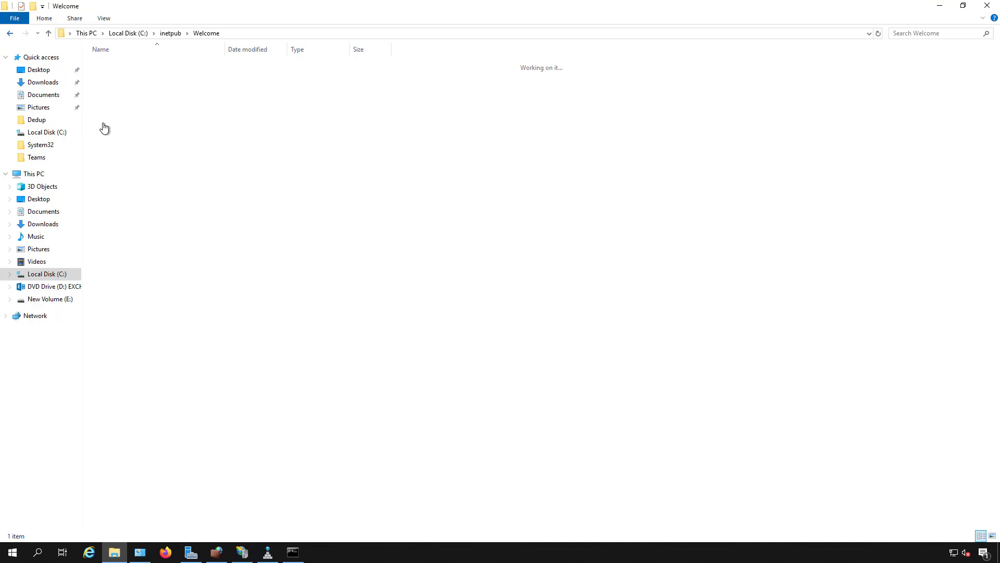
key(BackSpace)
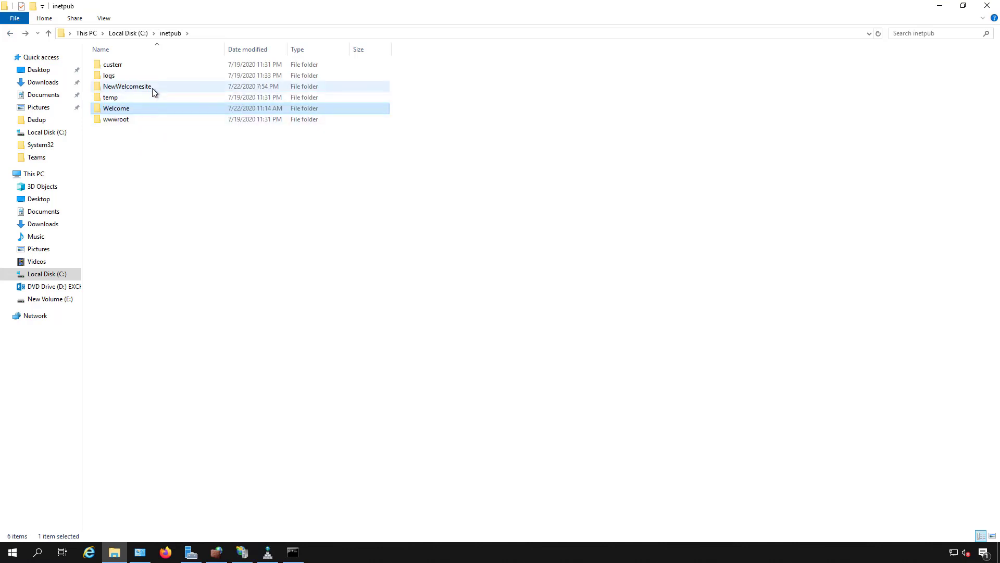
click(152, 89)
double_click(164, 86)
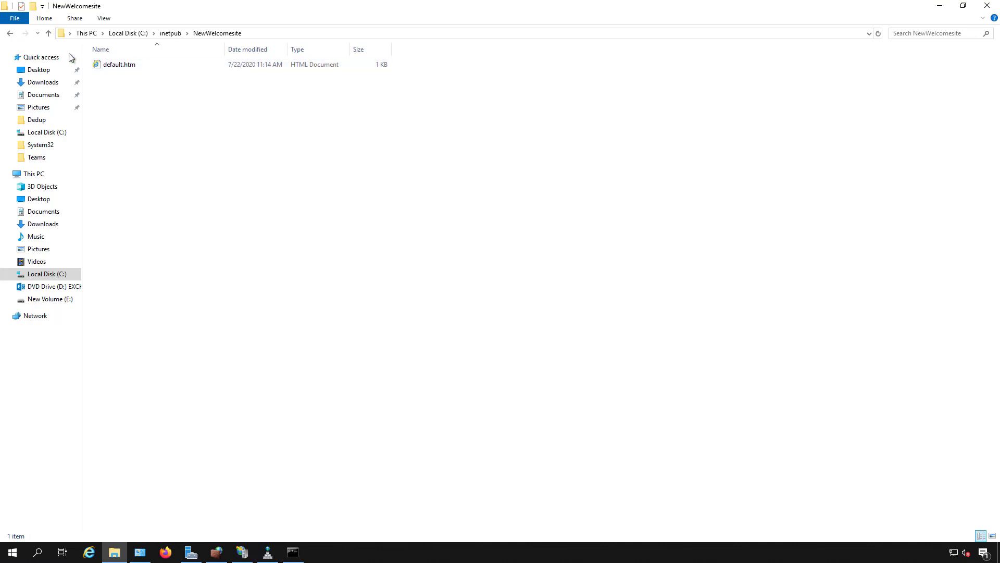
click(9, 33)
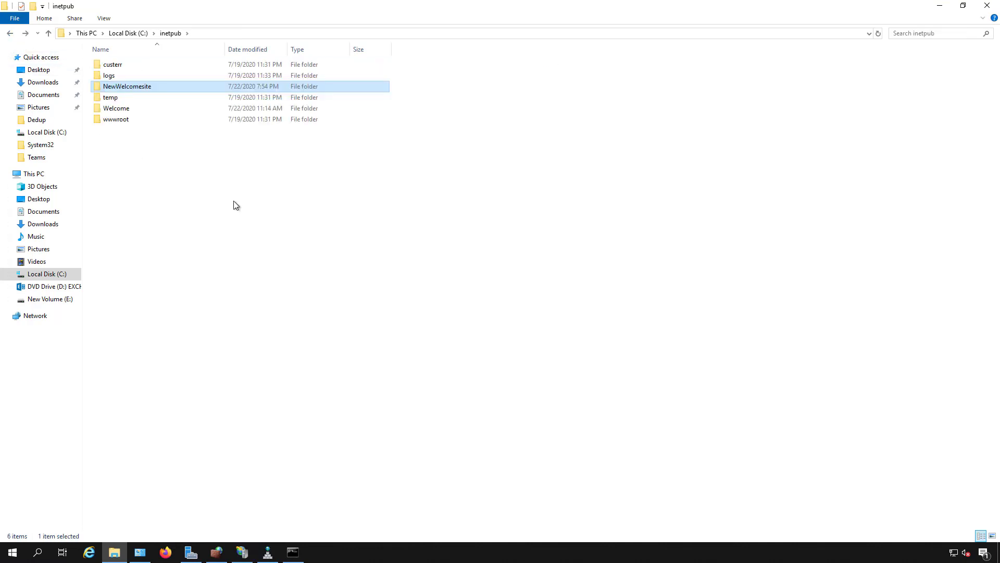
click(169, 107)
click(171, 86)
Step: Open the Welcome site's Basic Settings and select its current path C:\inetpub\Welcome
click(938, 6)
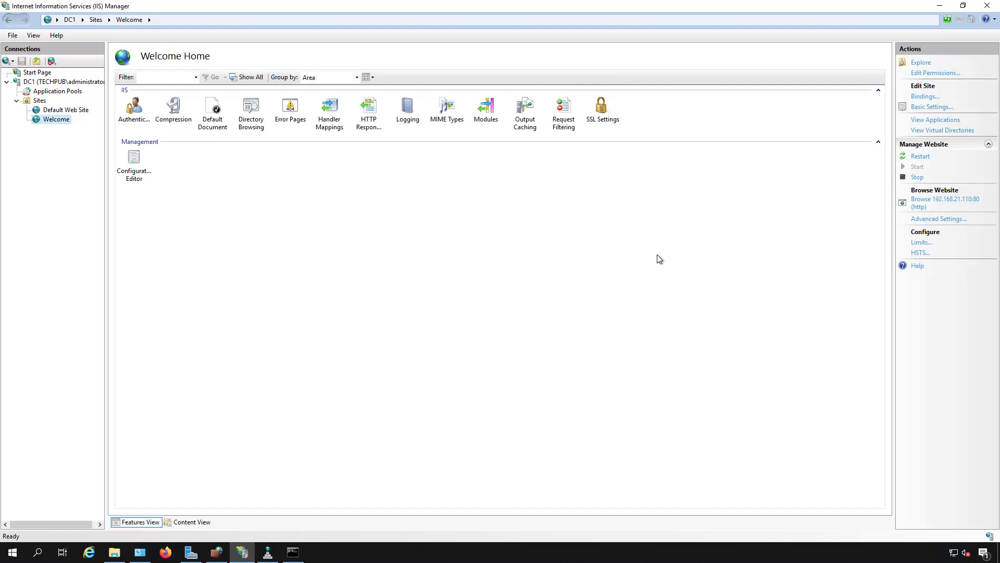
click(924, 107)
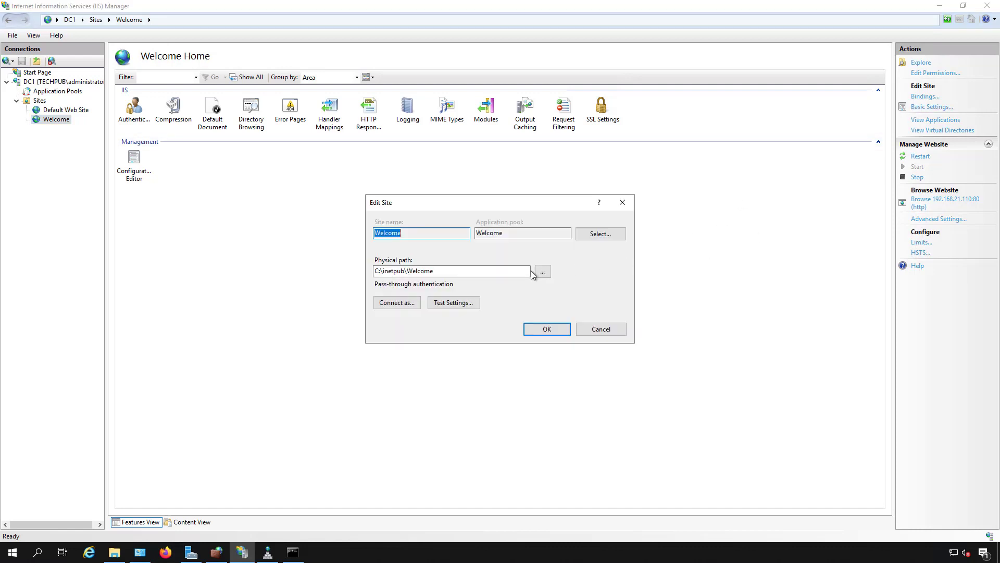
click(469, 272)
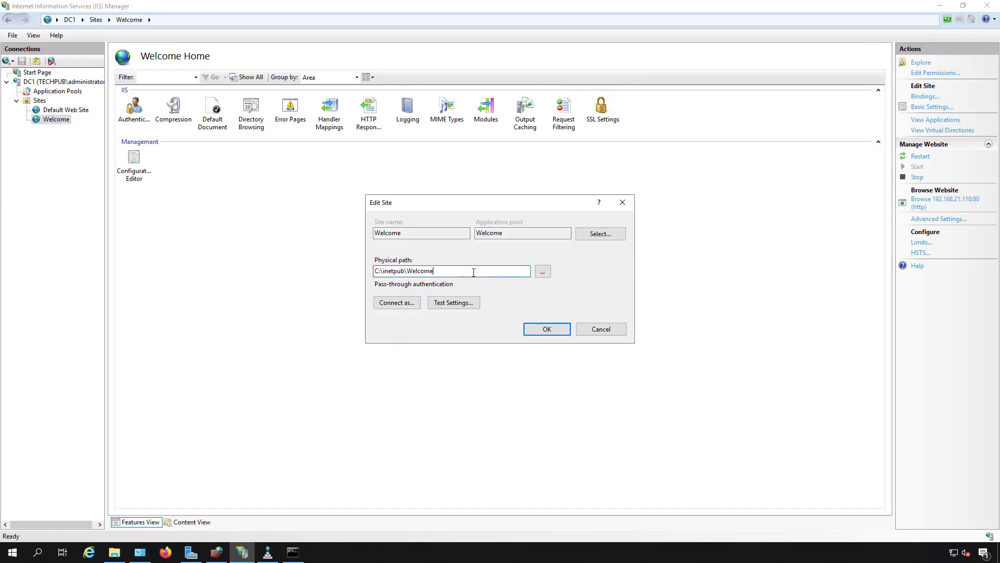
double_click(406, 271)
Step: Browse to C:\inetpub\NewWelcomesite as the Welcome site's physical path and confirm both dialogs
click(542, 273)
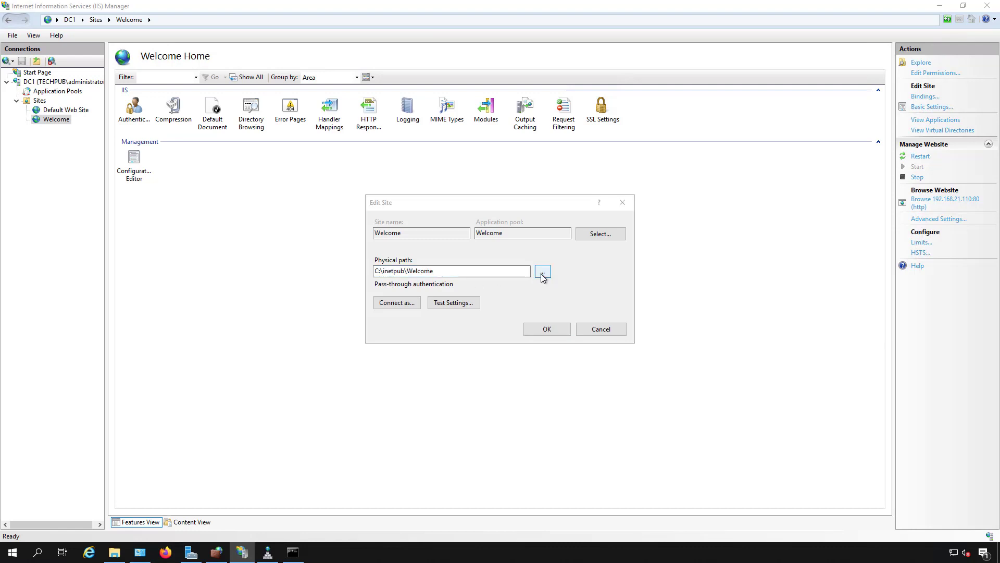
scroll(539, 281, down, 1)
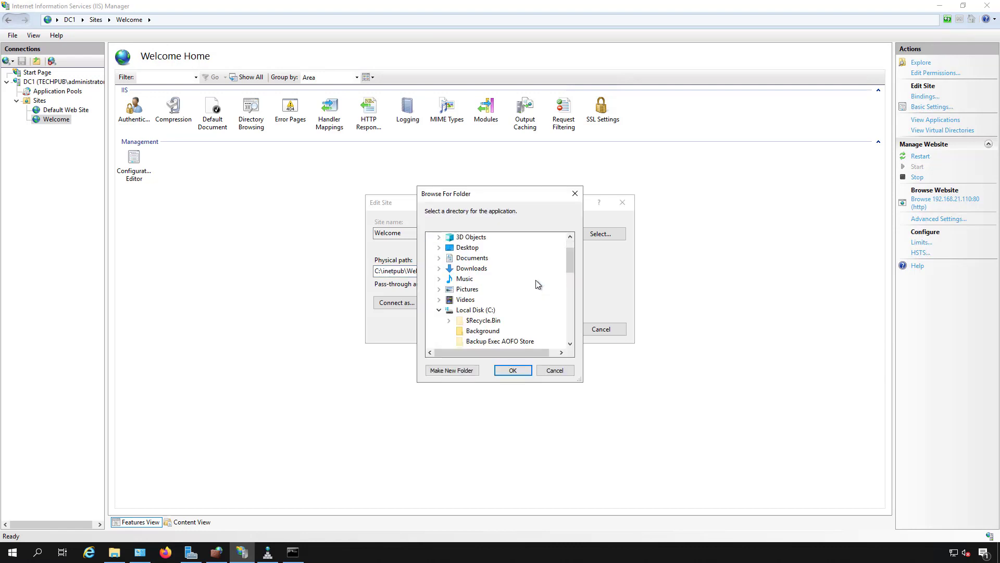
scroll(534, 283, down, 1)
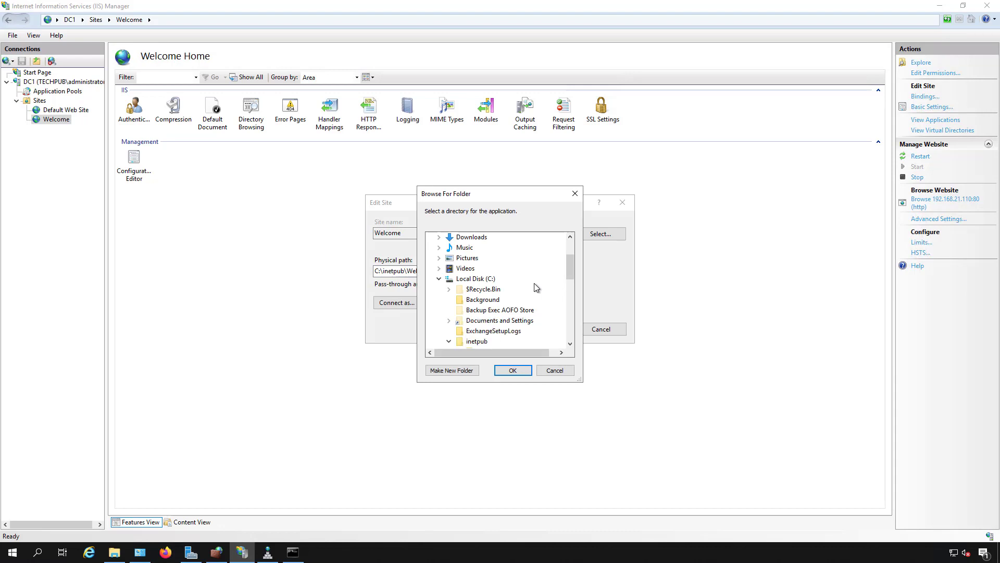
scroll(534, 283, down, 1)
scroll(524, 308, down, 1)
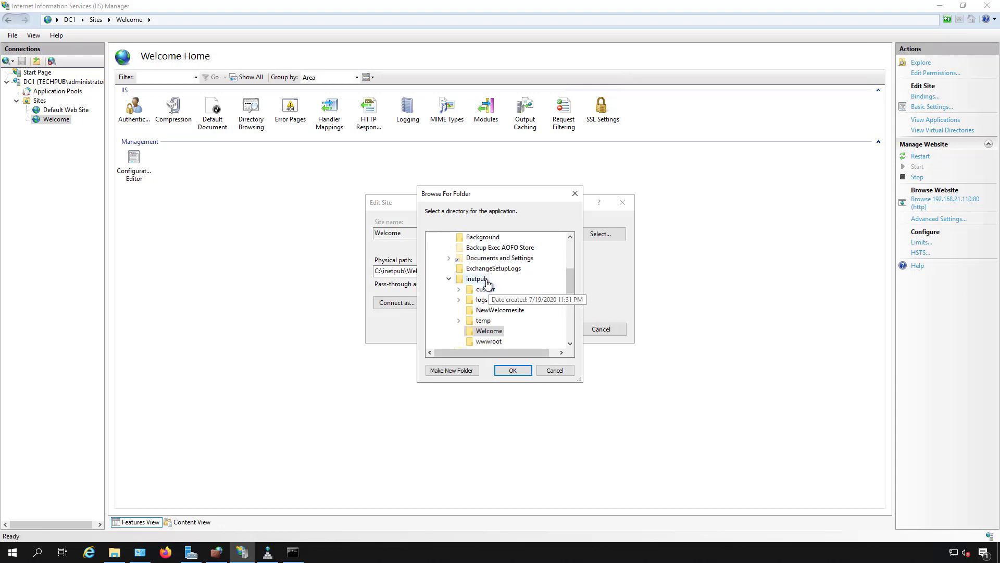
click(490, 331)
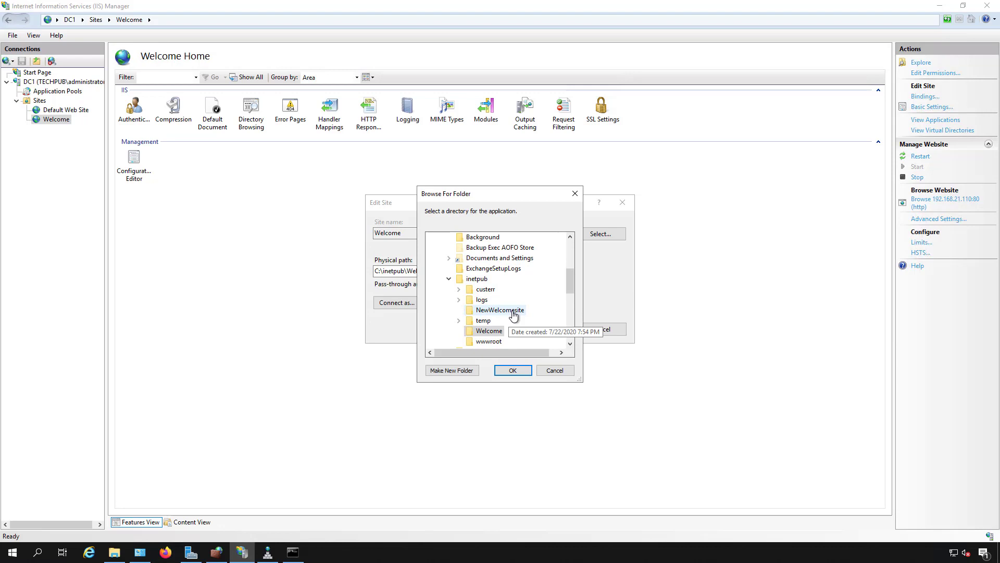
click(501, 310)
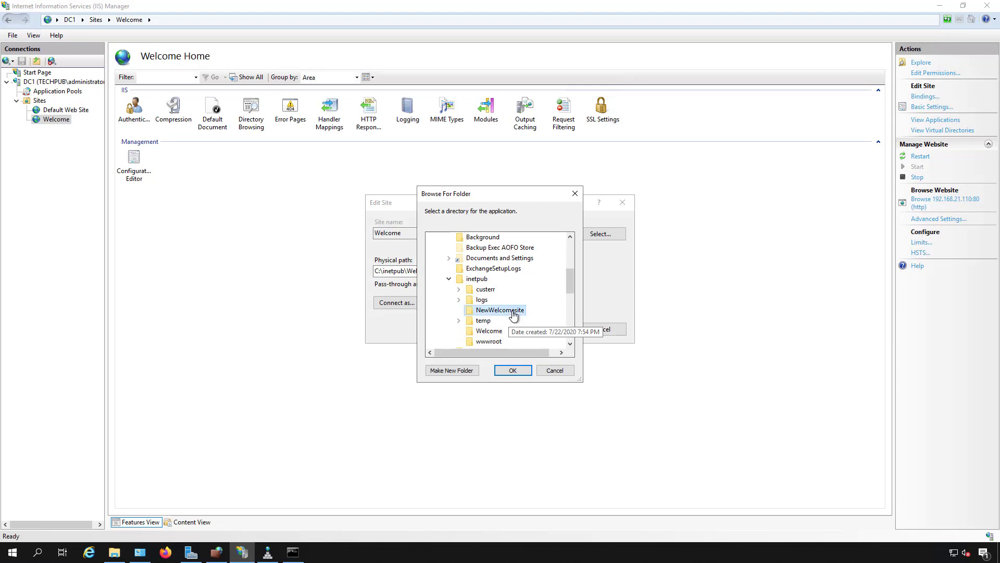
click(513, 369)
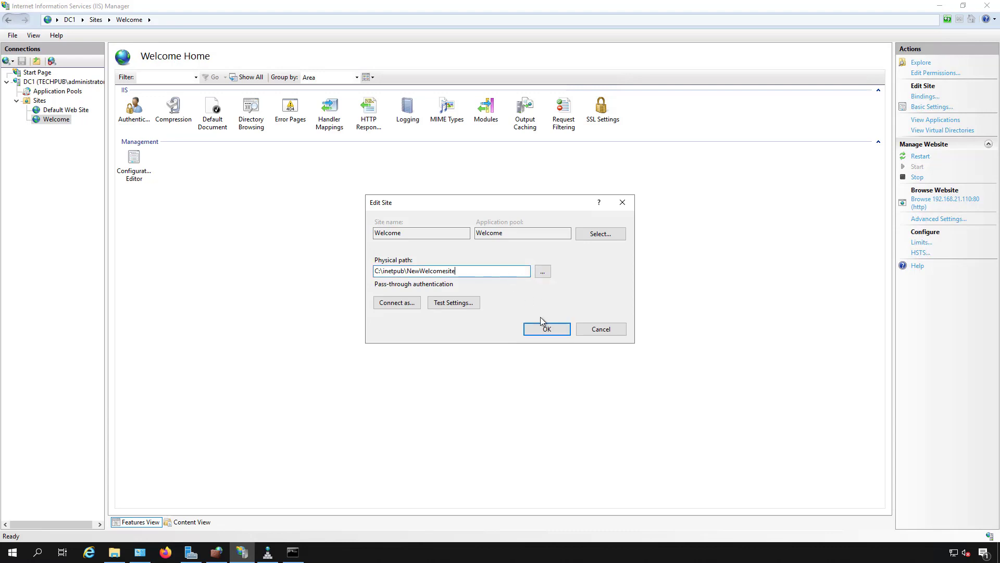
click(547, 329)
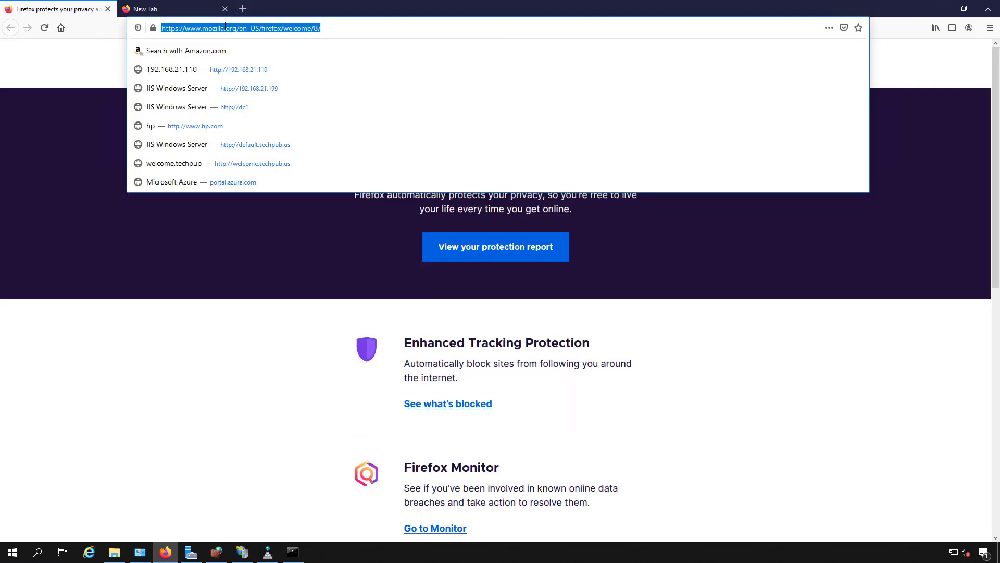
text(http://)
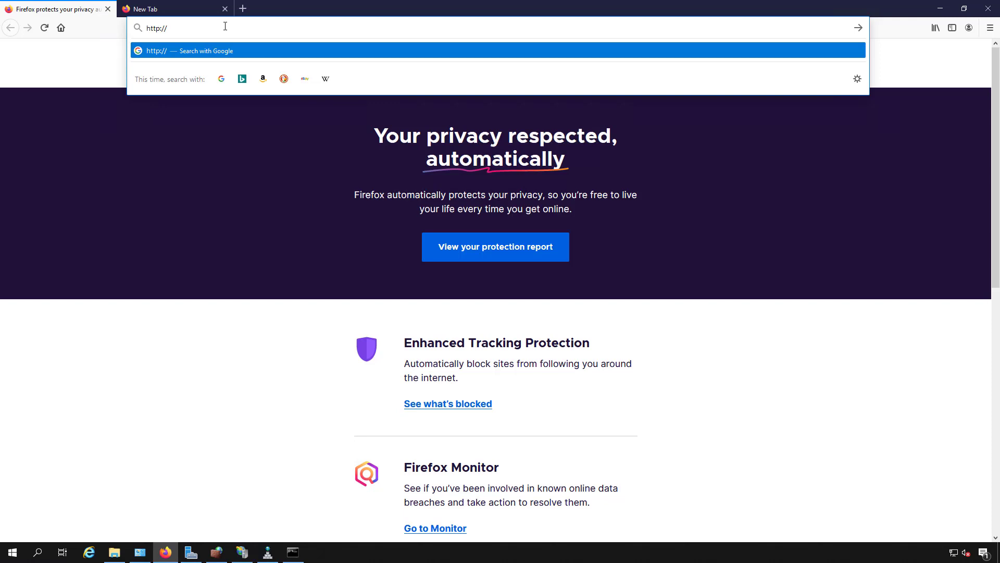
text(192.168.2)
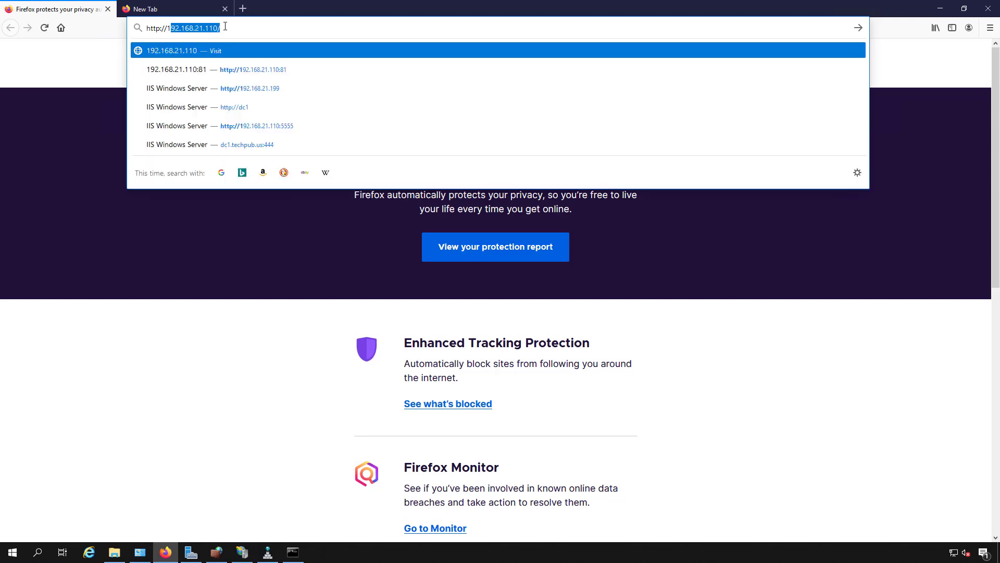
text(1.110)
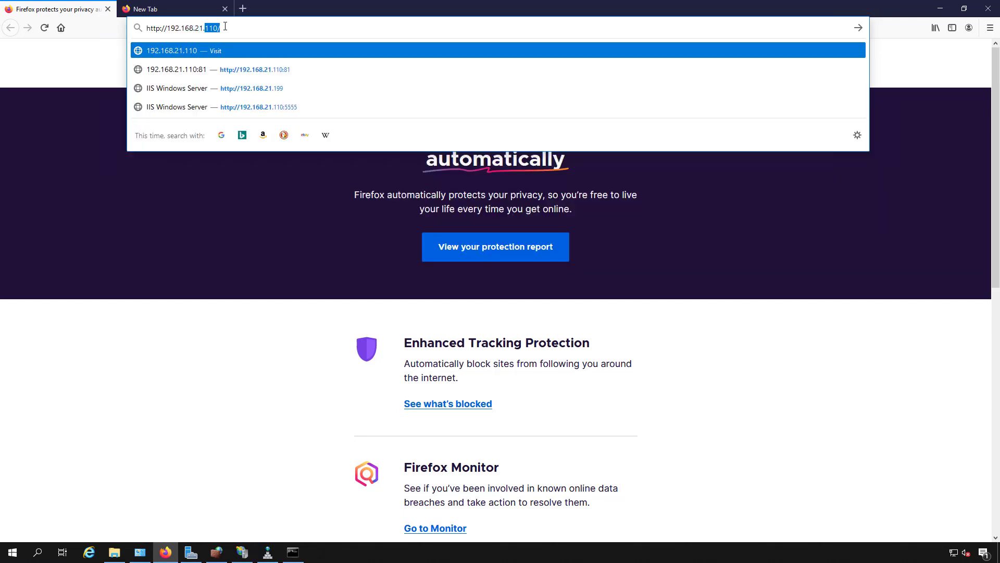